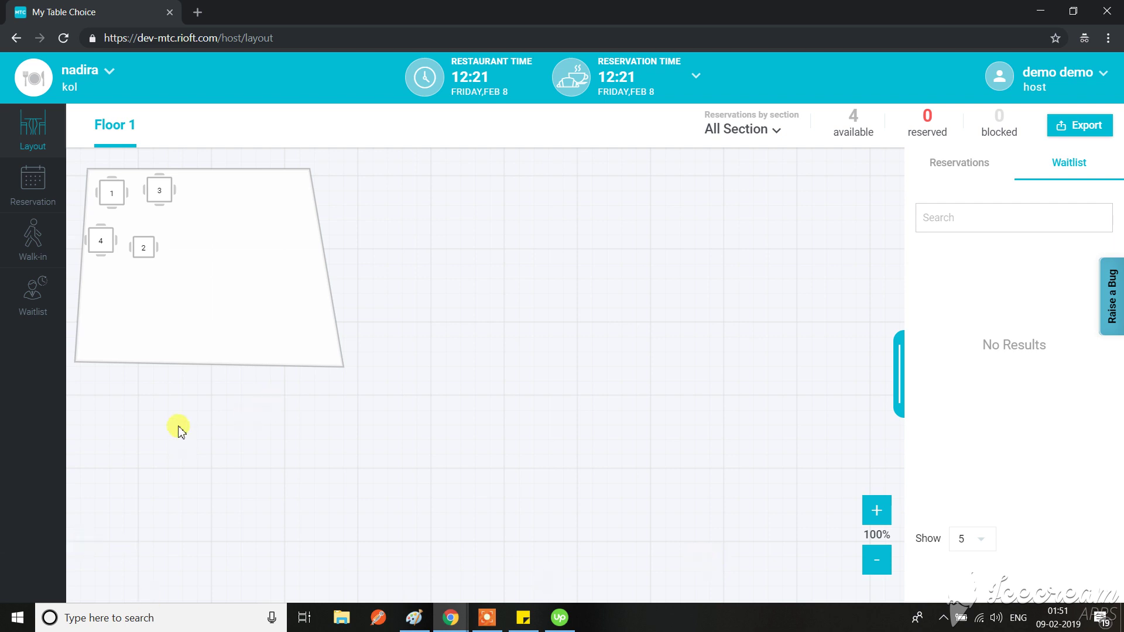
# - Add a waitlist entry for 2 people with a 10-minute wait under the customer name "rrtr"
pyautogui.click(27, 295)
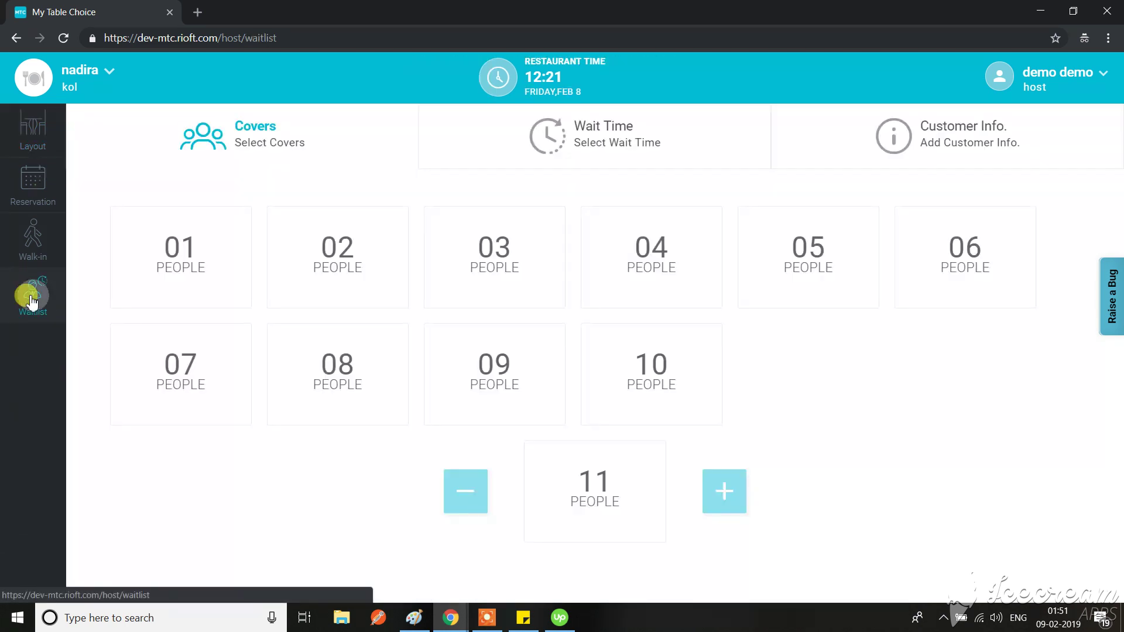
pyautogui.click(336, 252)
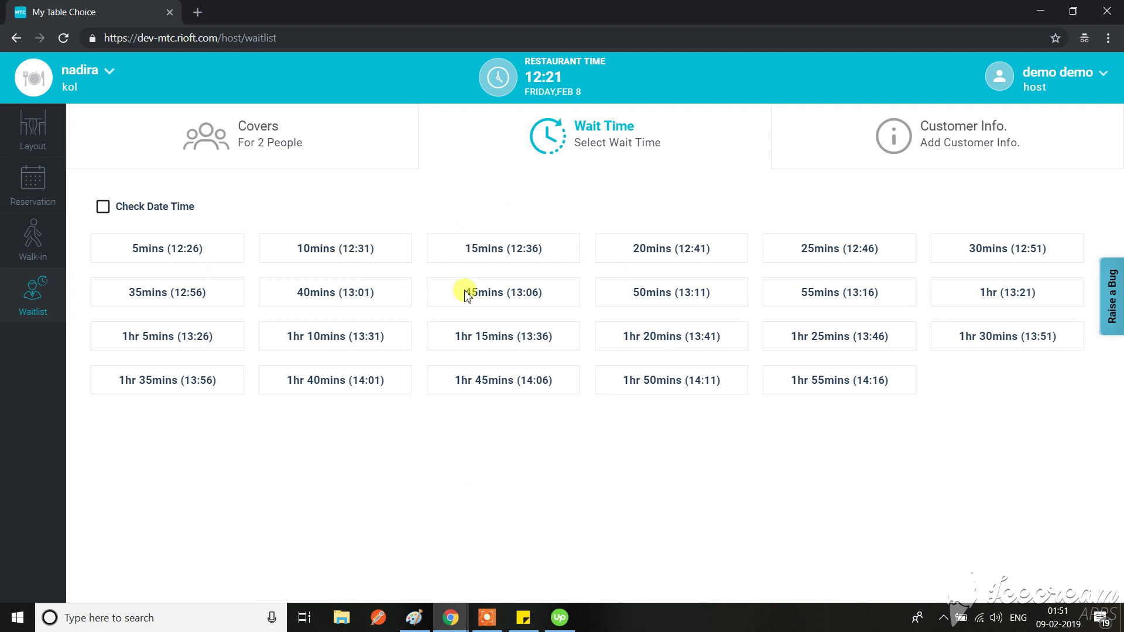
pyautogui.click(336, 253)
pyautogui.click(493, 323)
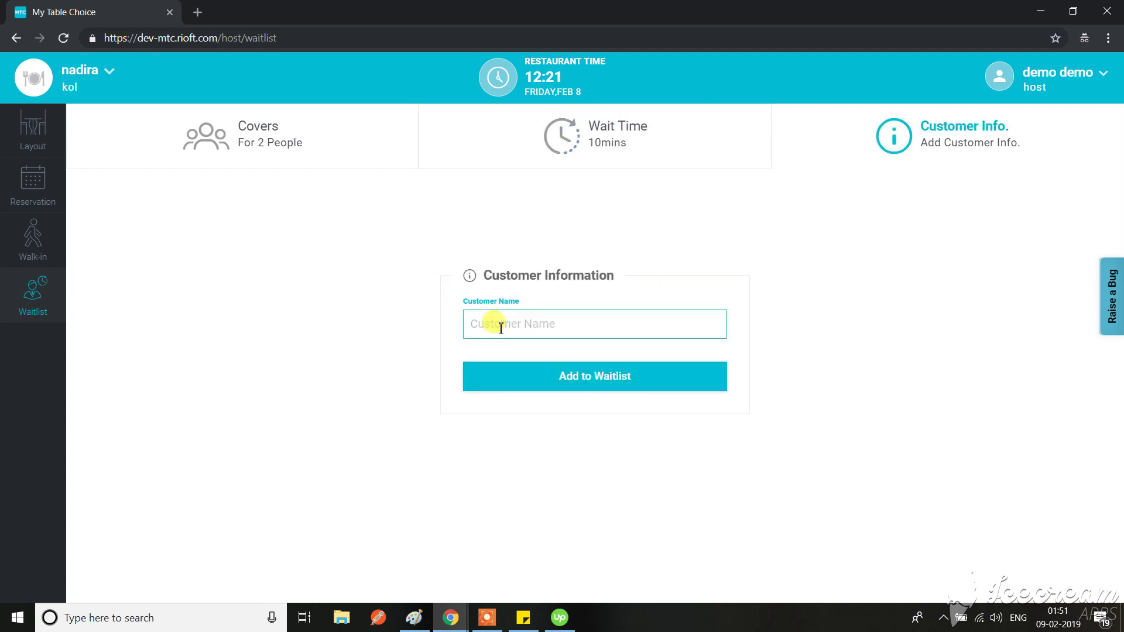
pyautogui.write('rrtr')
pyautogui.click(563, 373)
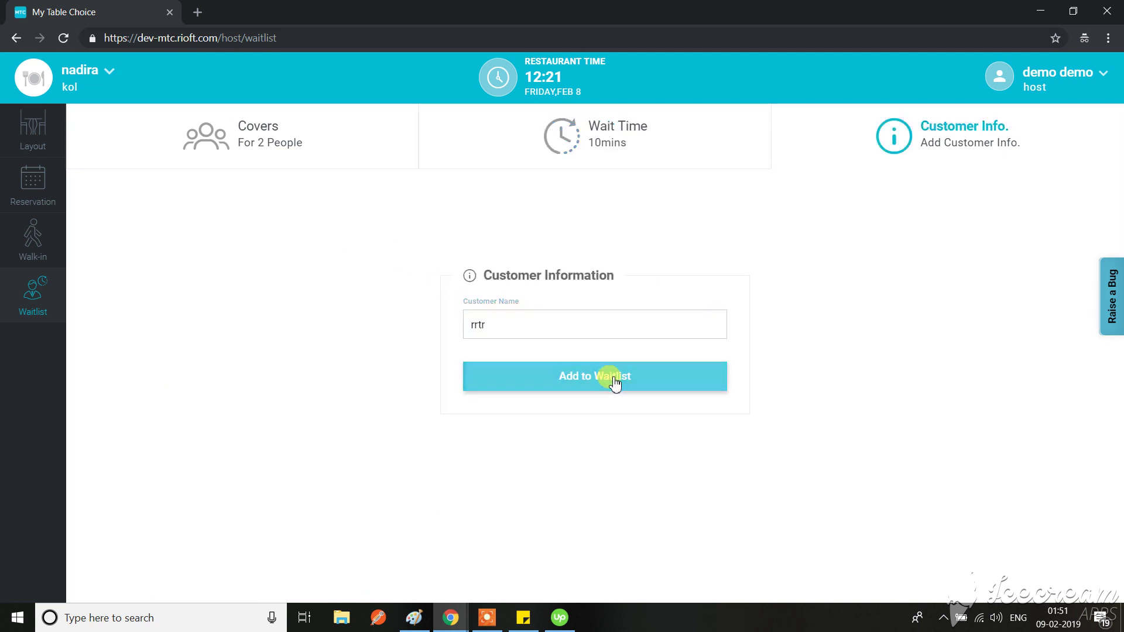
pyautogui.click(555, 384)
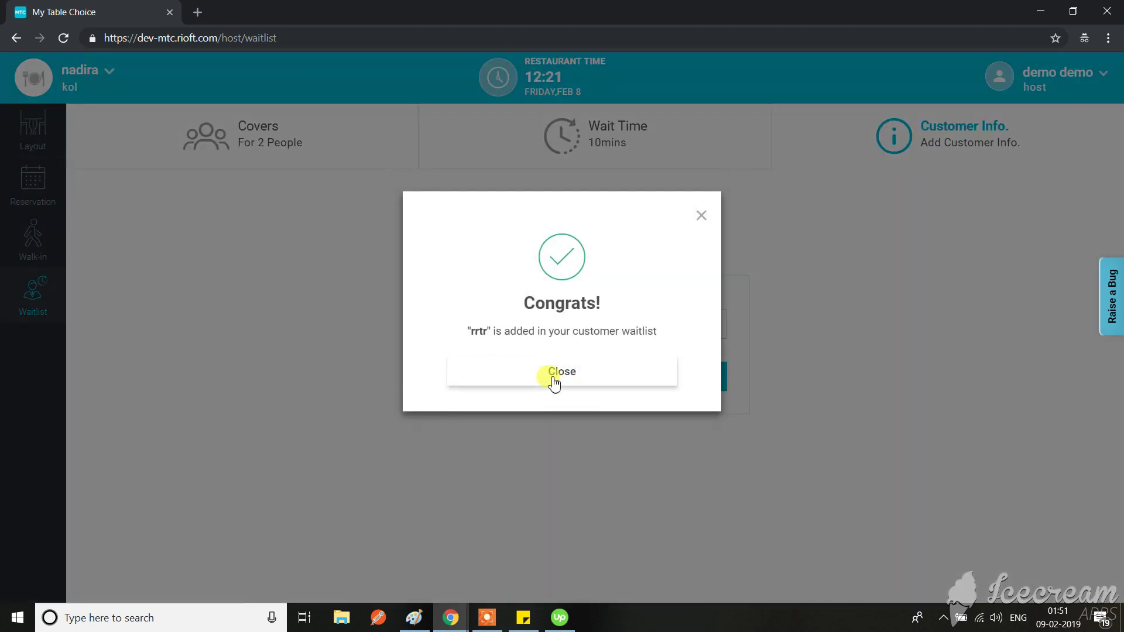
pyautogui.click(517, 371)
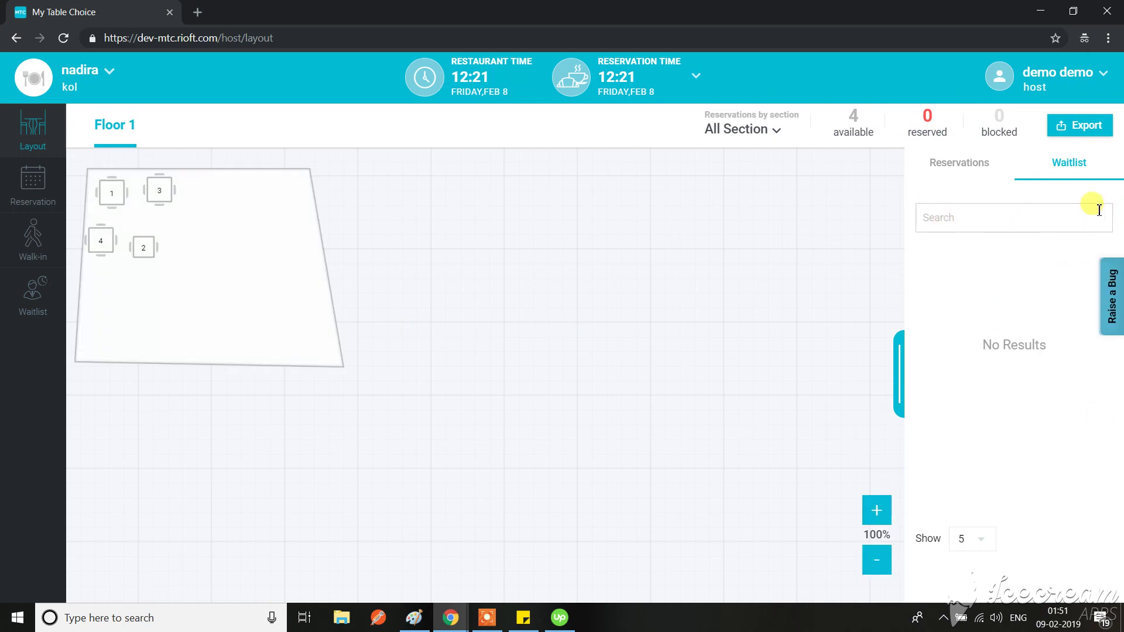
# - Start a new waitlist entry for 3 people with a 15-minute wait
pyautogui.click(33, 296)
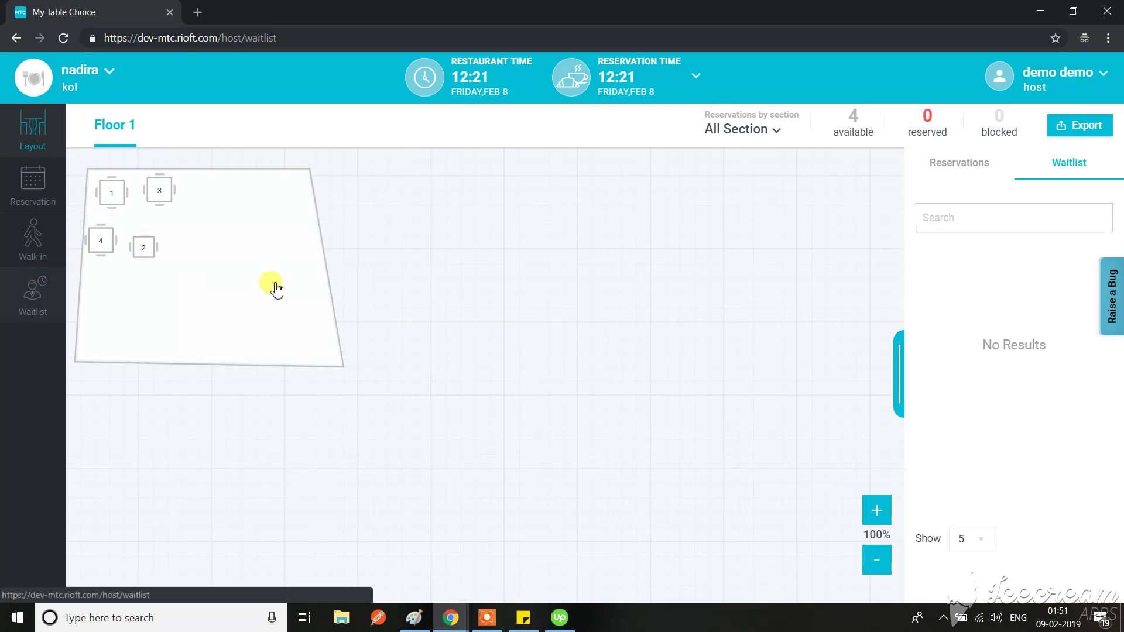
pyautogui.click(477, 255)
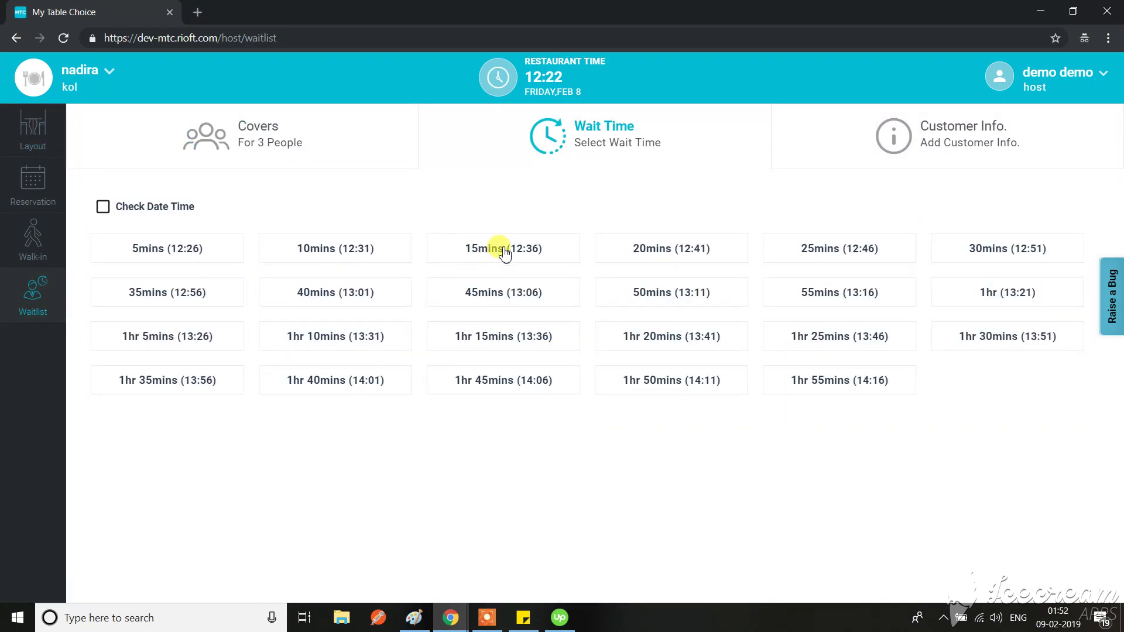
pyautogui.click(504, 252)
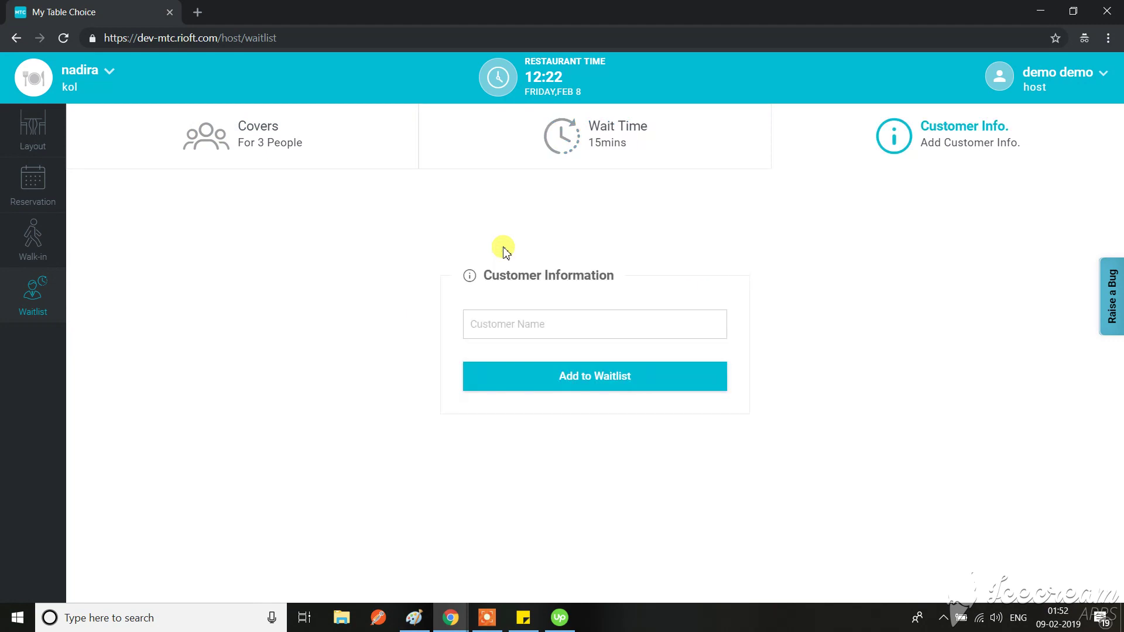
pyautogui.click(494, 316)
pyautogui.click(571, 126)
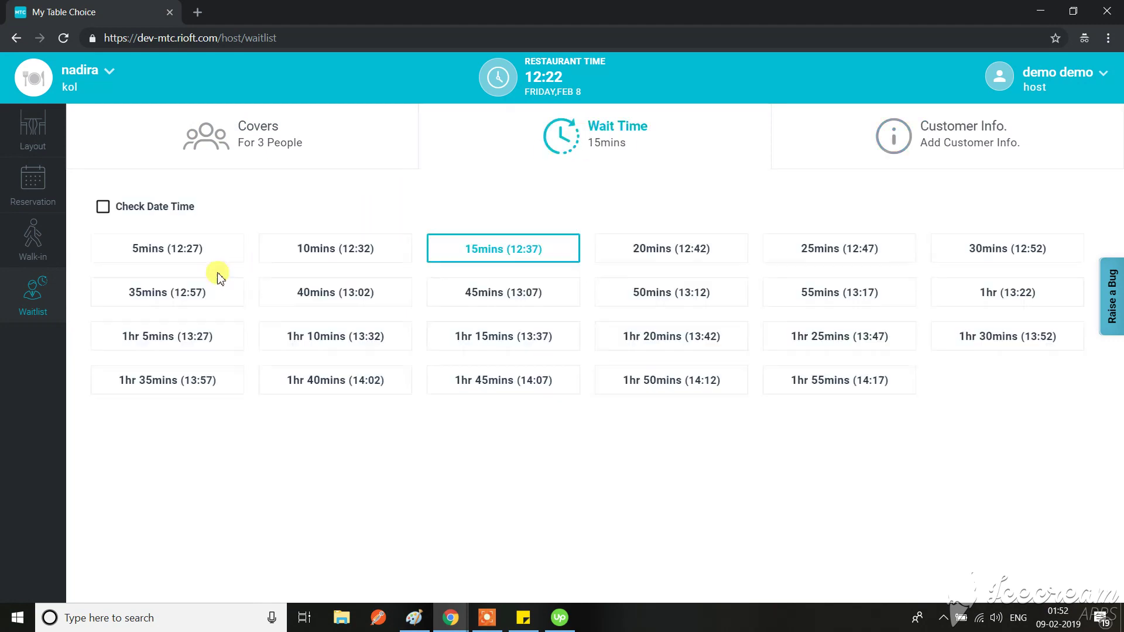
# - Schedule the entry for 10 February 2019 at 06:00 and add it to the waitlist under the customer name "test"
pyautogui.click(141, 210)
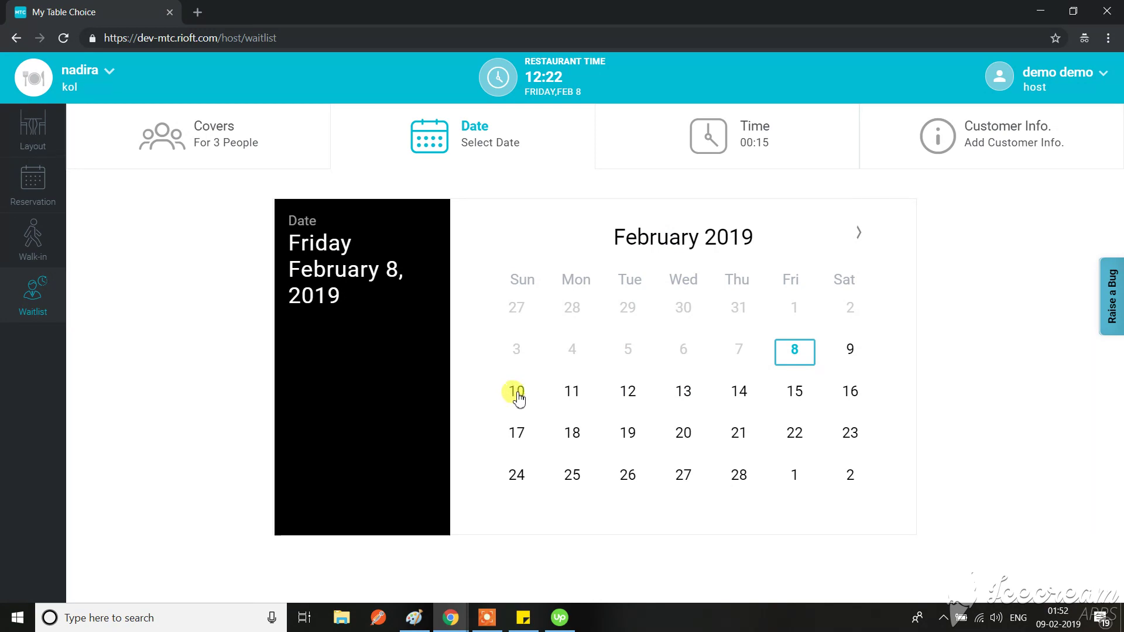
pyautogui.click(516, 391)
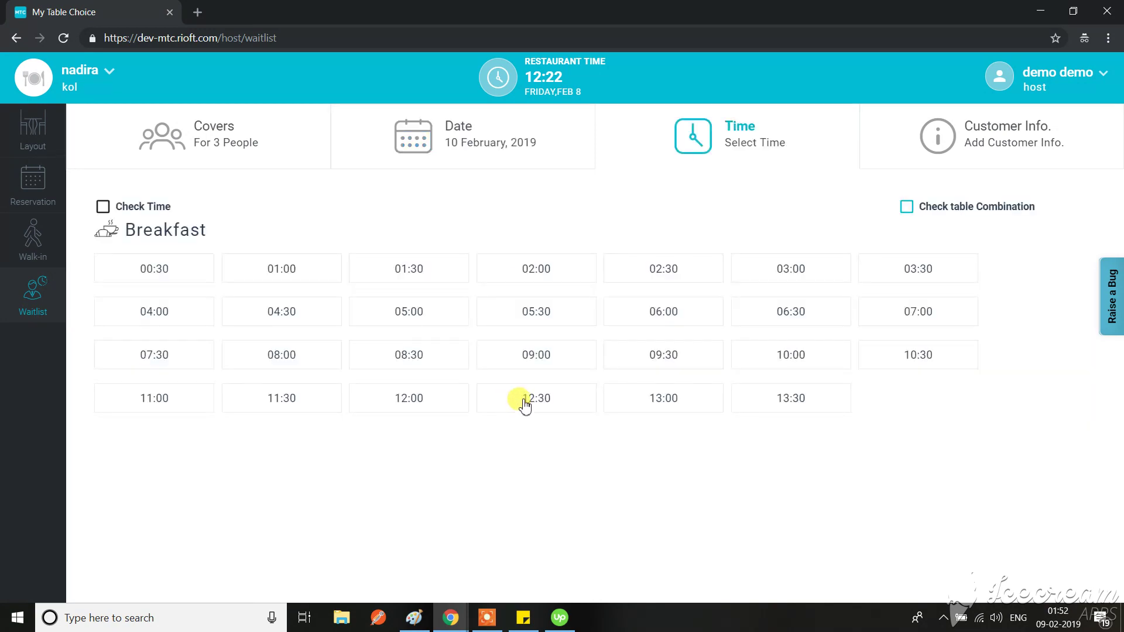
pyautogui.click(673, 314)
pyautogui.click(579, 325)
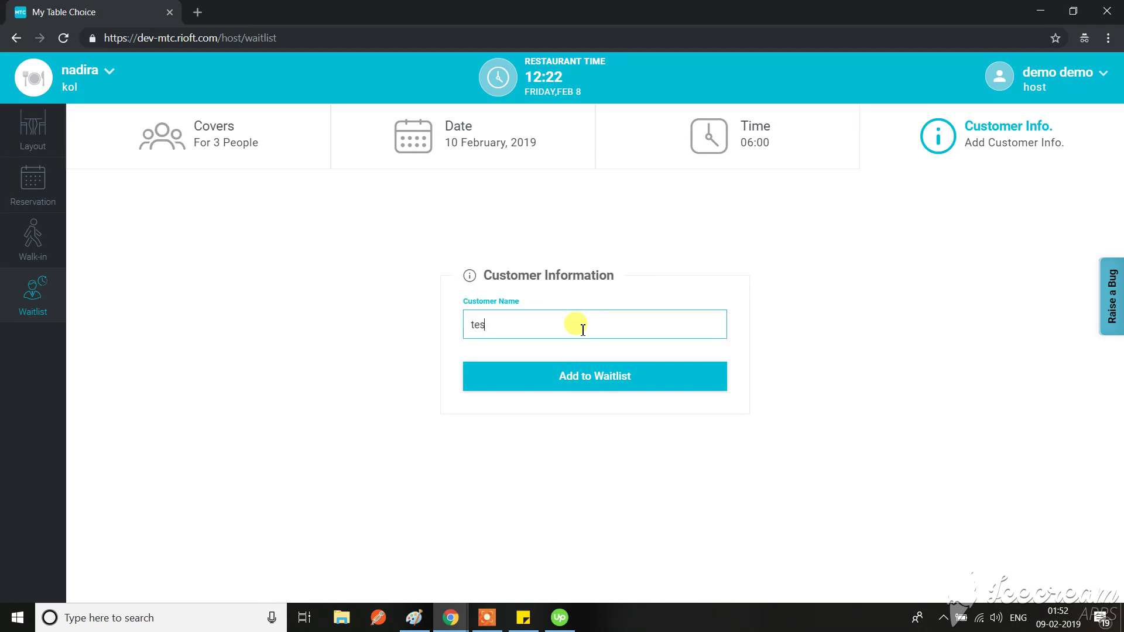
pyautogui.write('test')
pyautogui.click(593, 388)
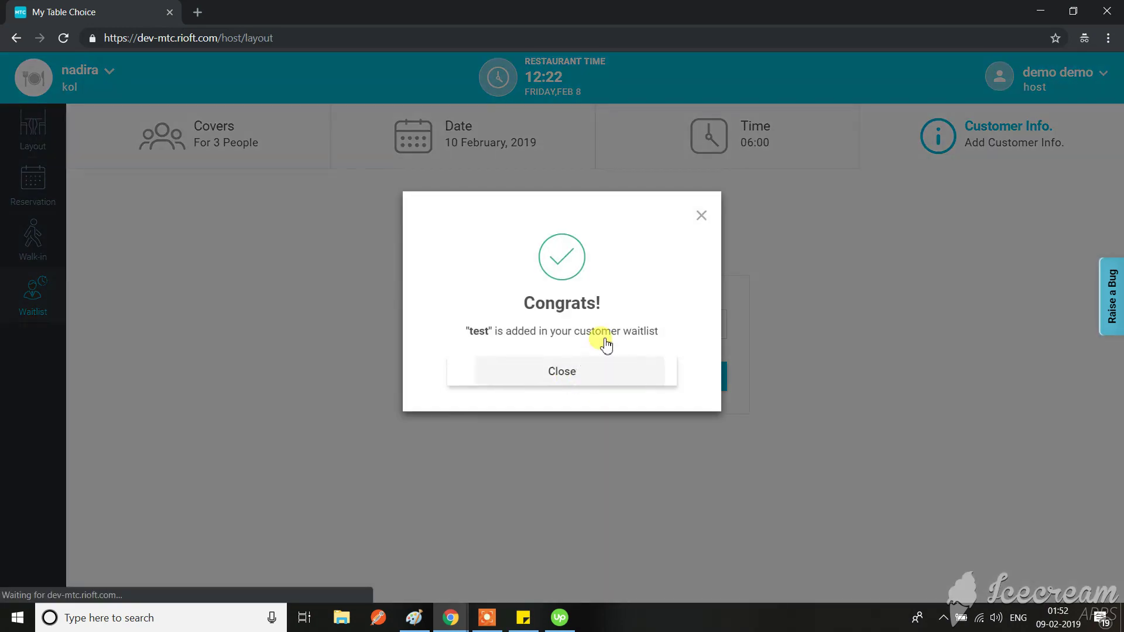
pyautogui.click(441, 482)
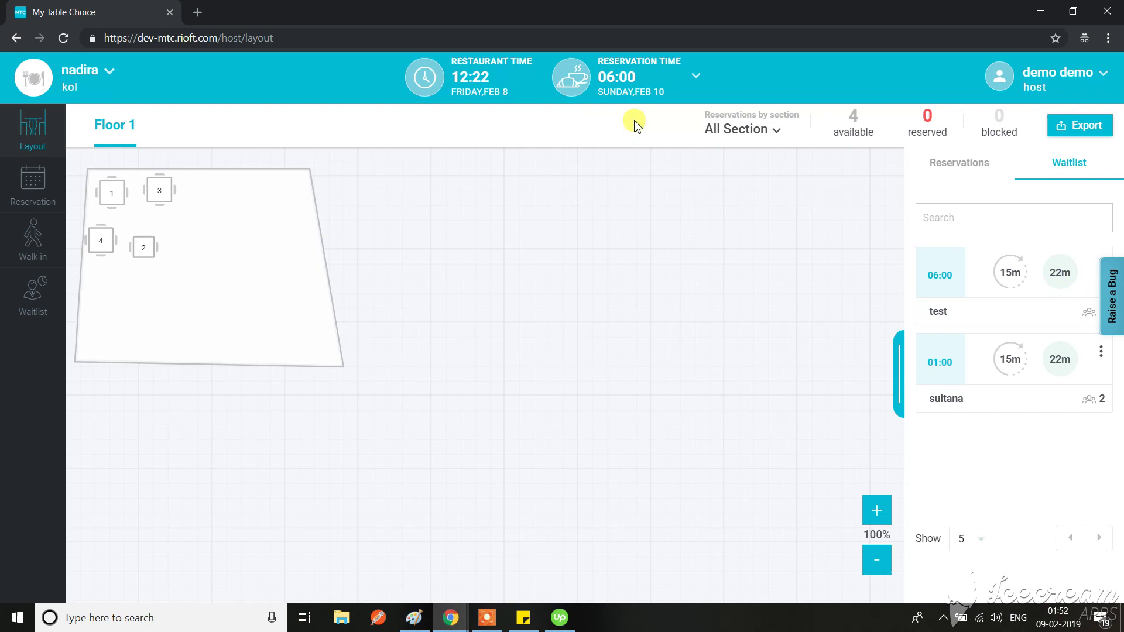
pyautogui.click(654, 78)
pyautogui.click(1101, 353)
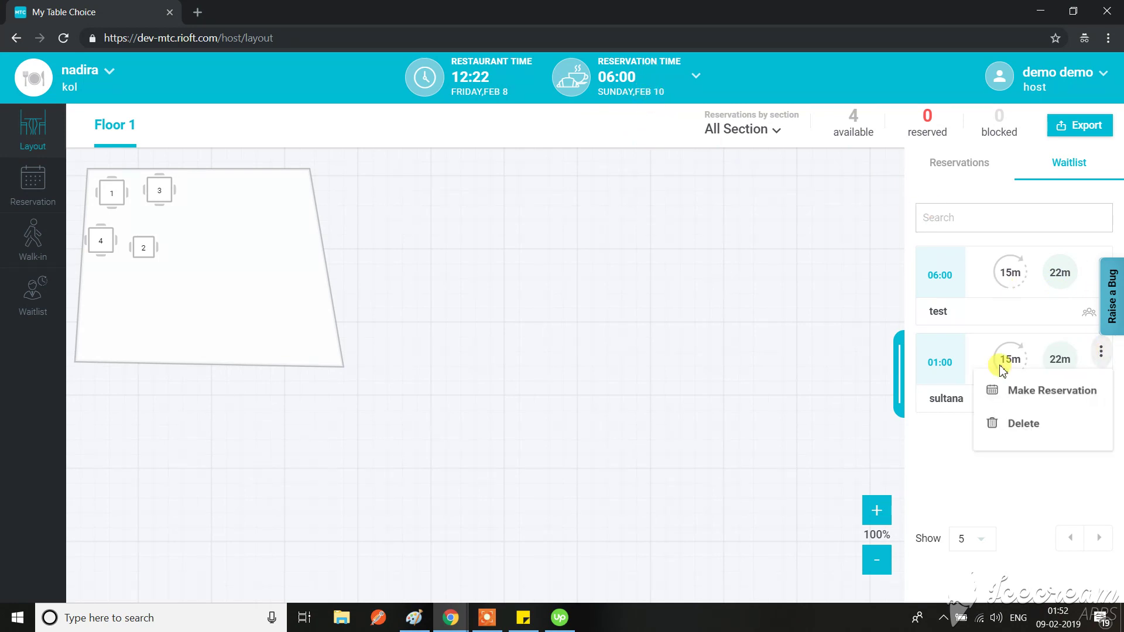
pyautogui.click(1045, 402)
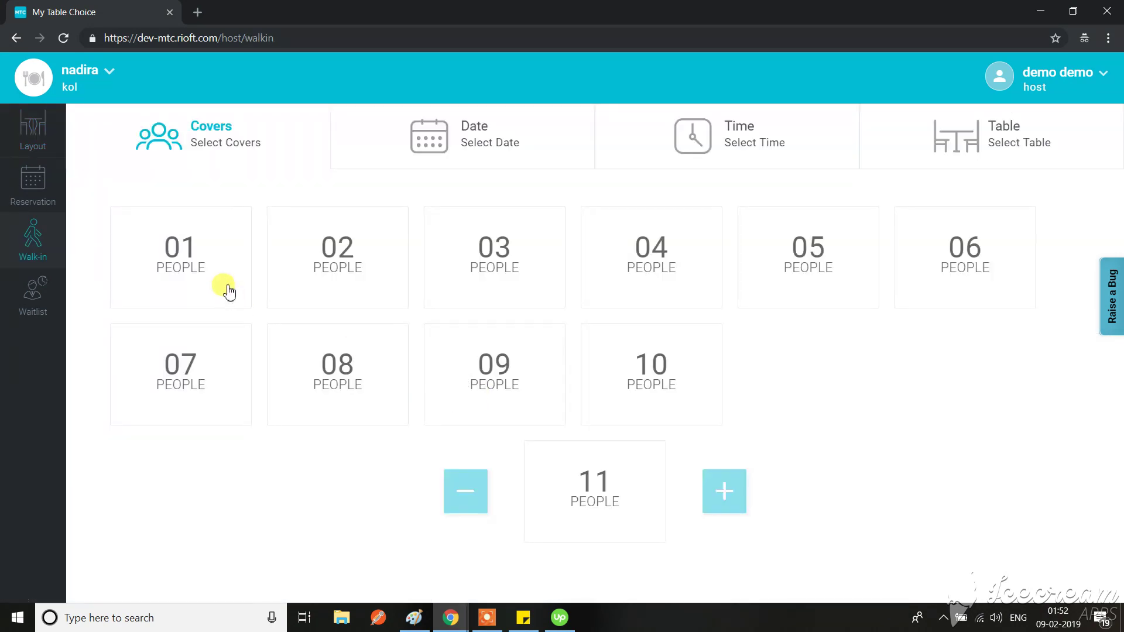
pyautogui.click(267, 264)
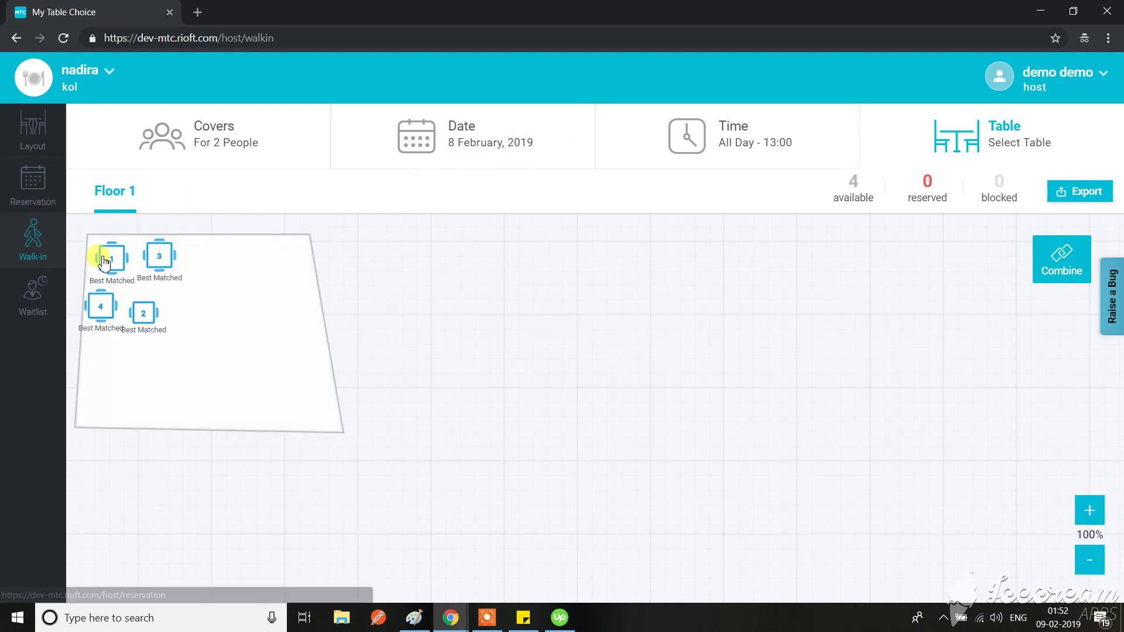
# - Start a waitlist entry for 3 people on 10 February 2019 at 01:00
pyautogui.click(34, 312)
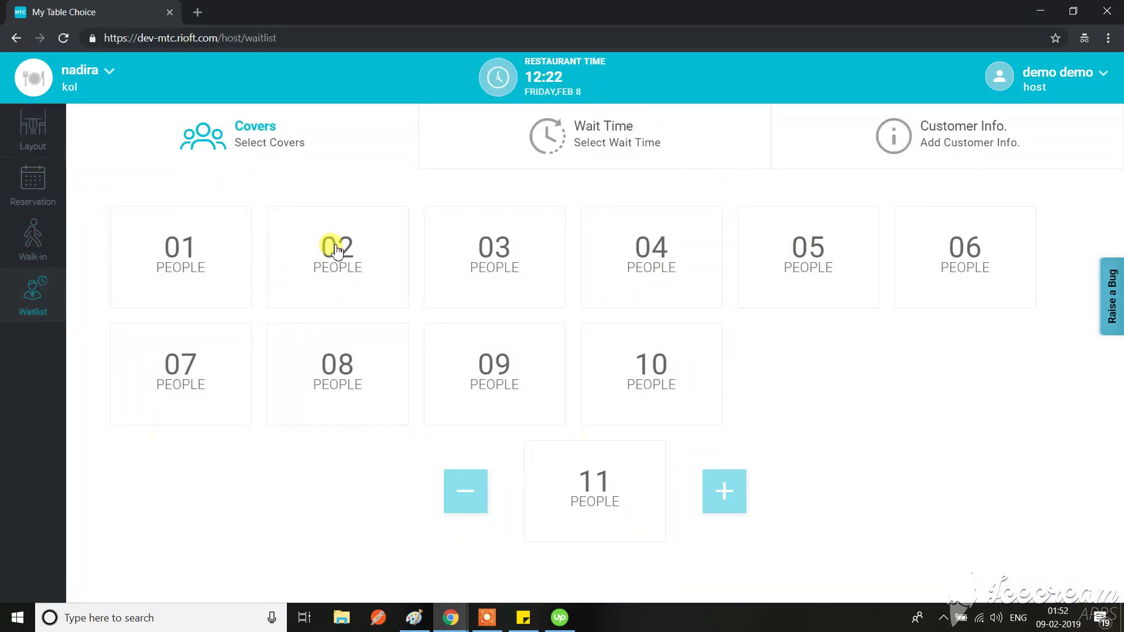
pyautogui.click(330, 245)
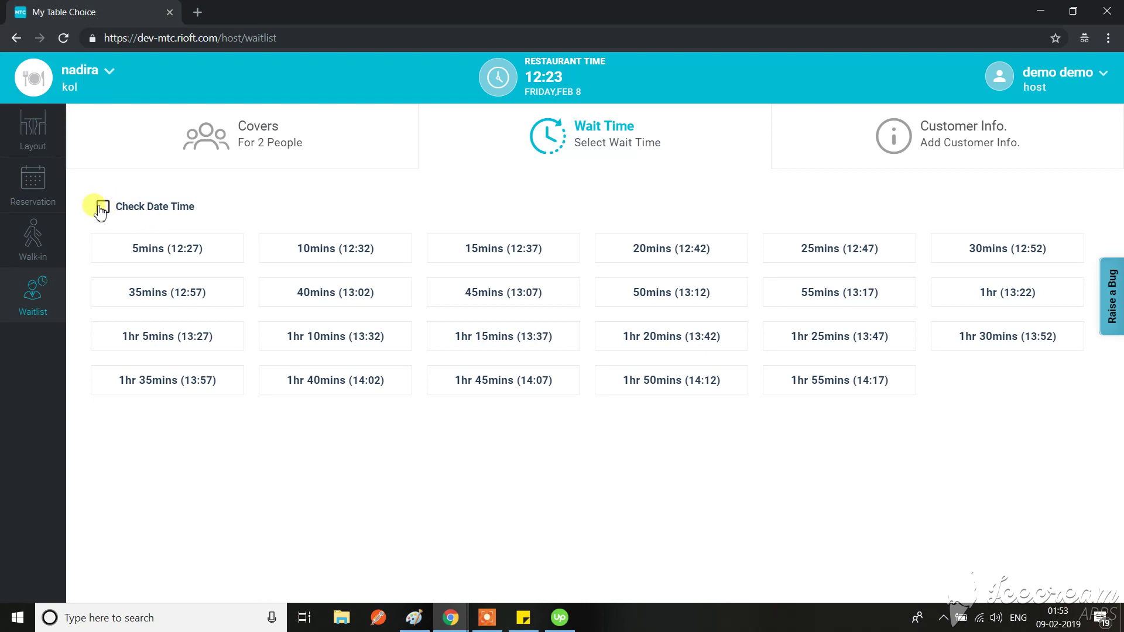
pyautogui.click(261, 147)
pyautogui.click(497, 249)
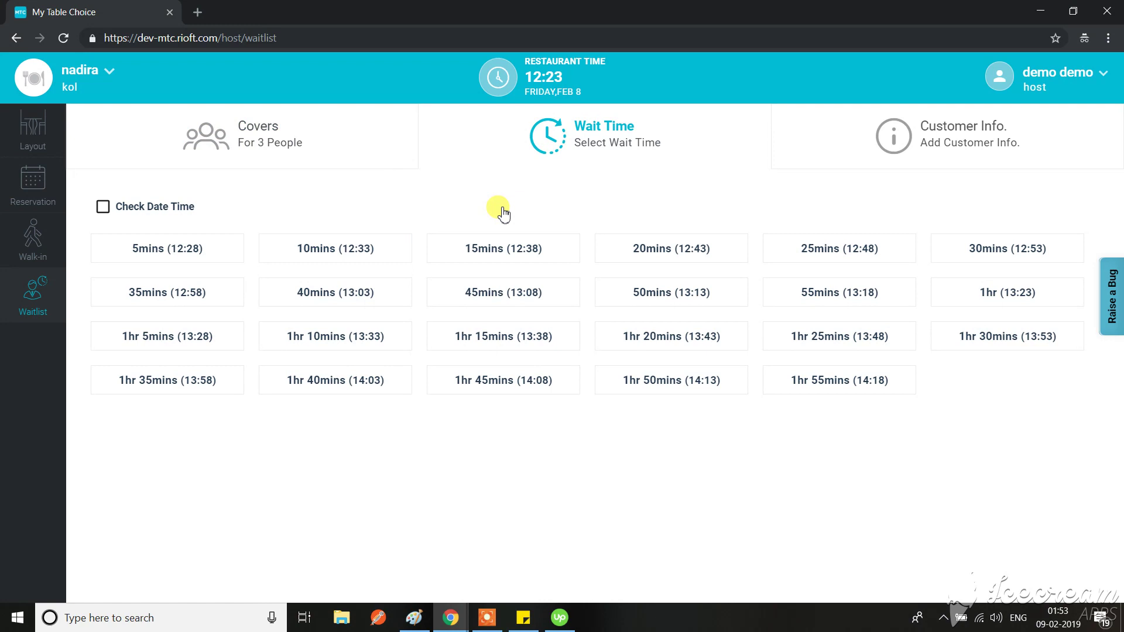
pyautogui.click(149, 209)
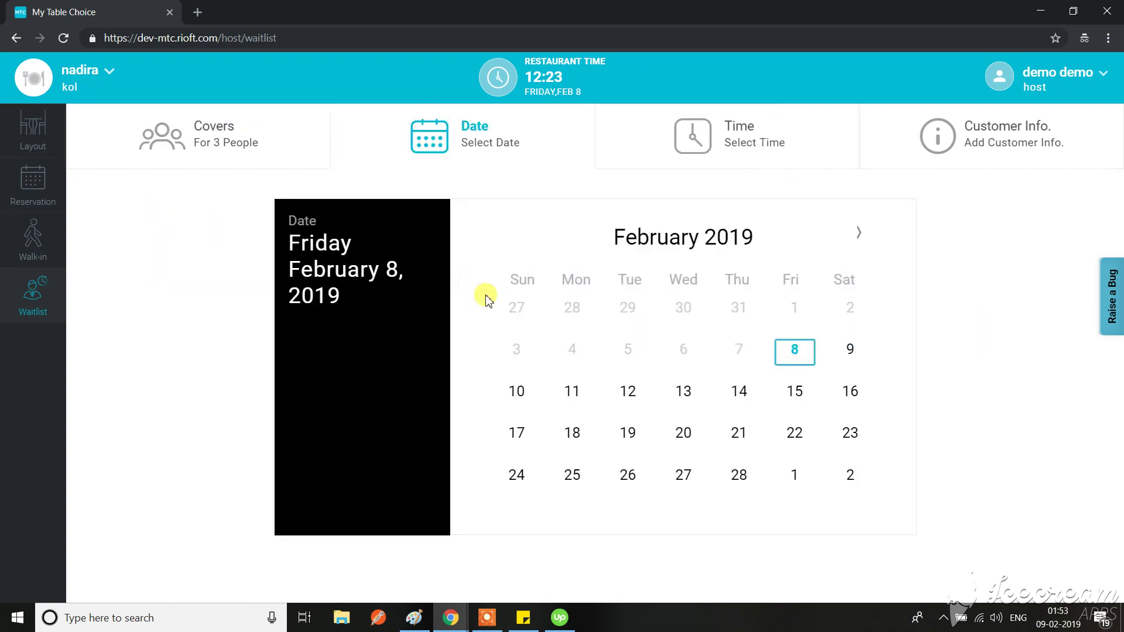
pyautogui.click(537, 390)
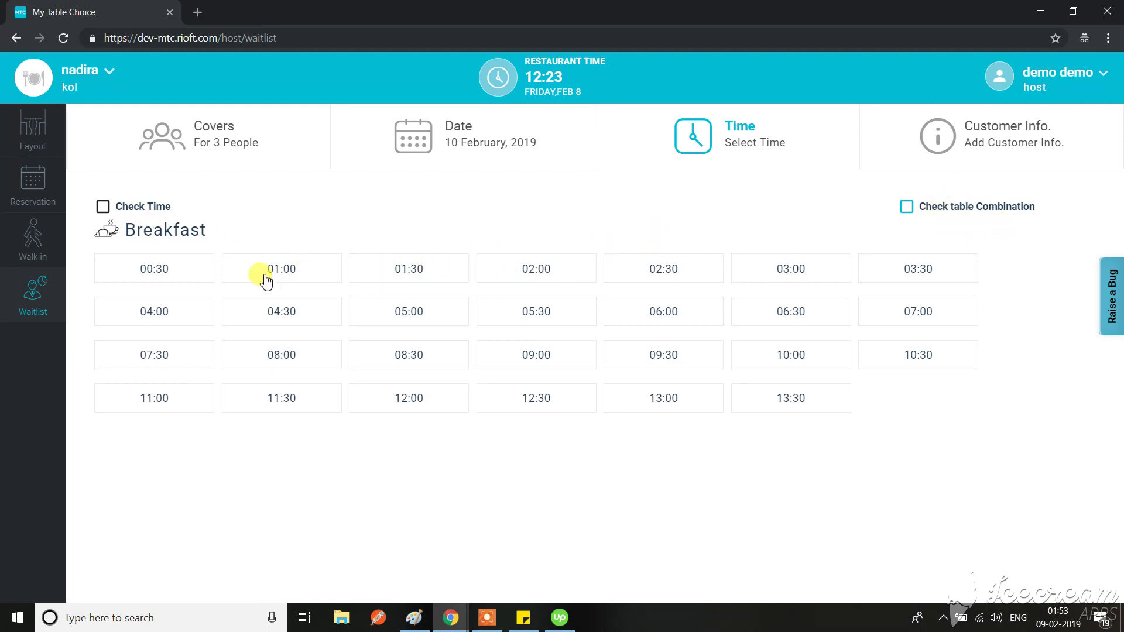
pyautogui.click(287, 271)
# - Add the entry to the waitlist under the customer name "hymuty" and look through the listed entries
pyautogui.click(567, 324)
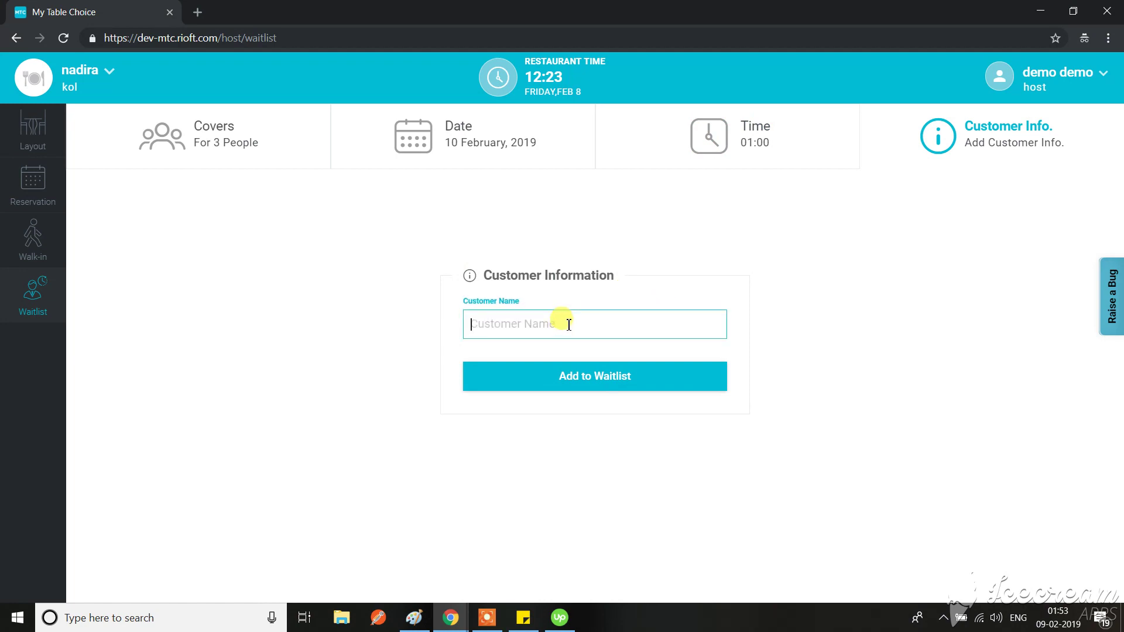
pyautogui.write('hymuty')
pyautogui.click(582, 377)
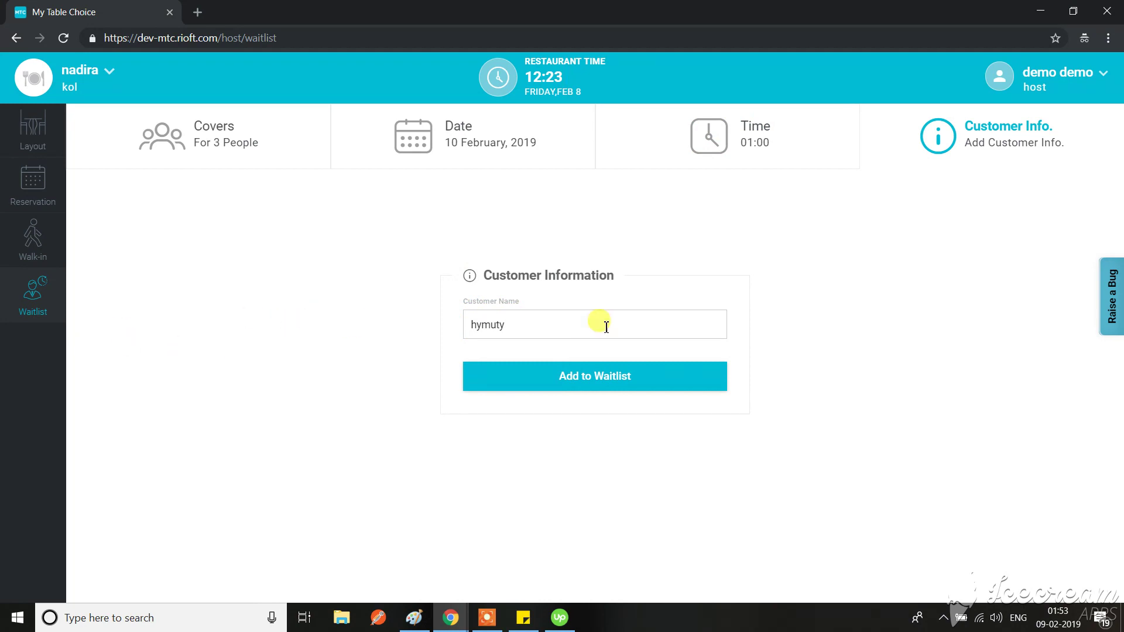
pyautogui.click(567, 377)
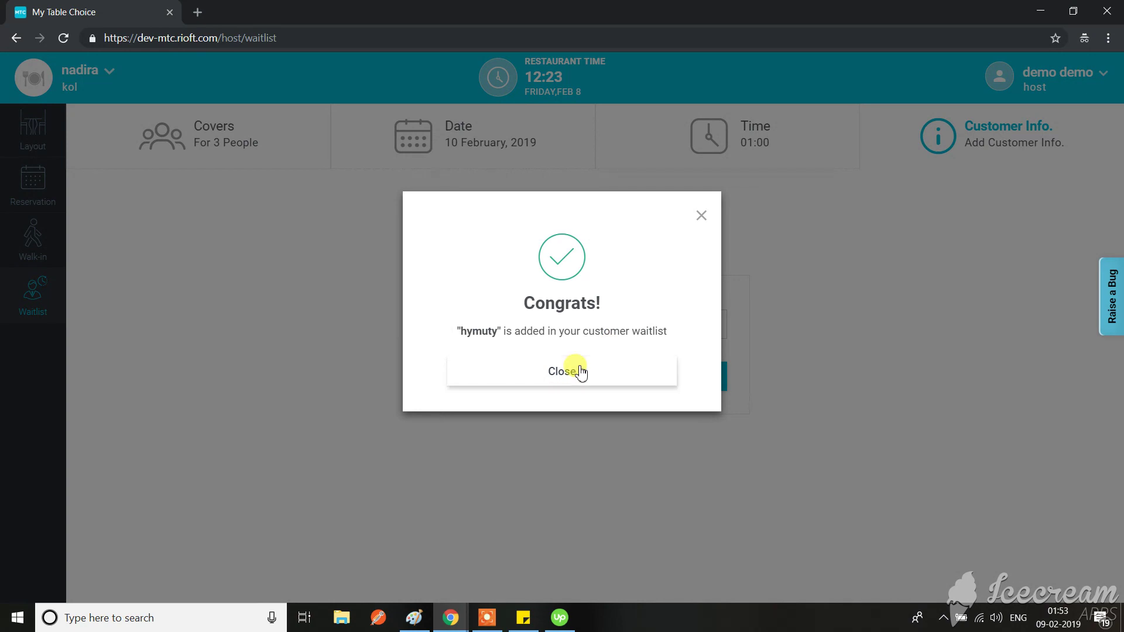
pyautogui.click(580, 372)
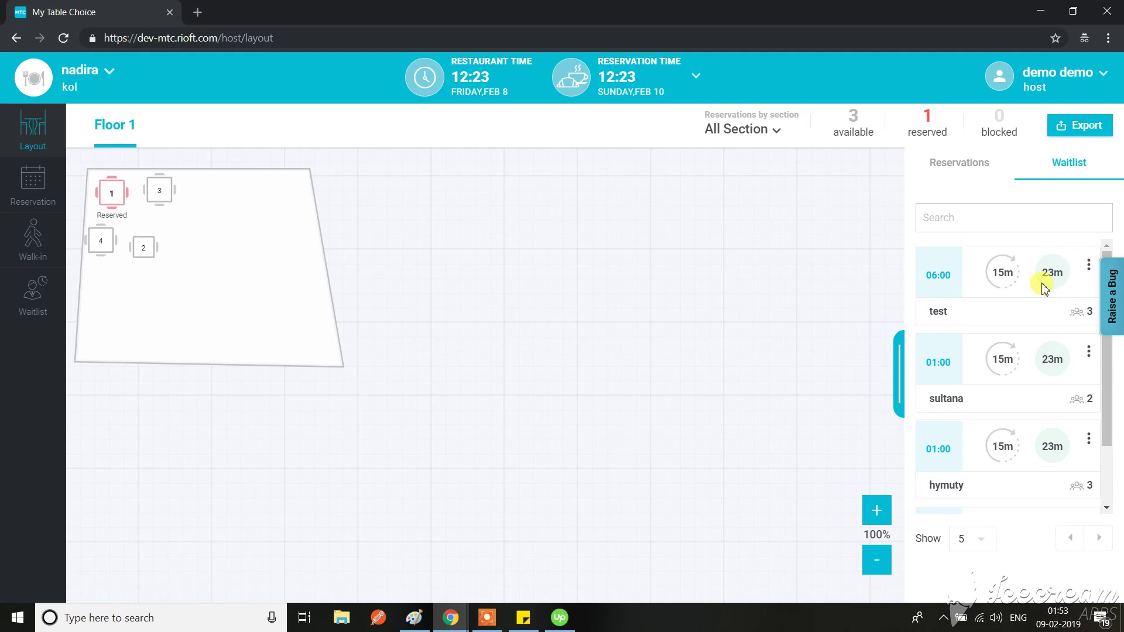
pyautogui.scroll(-2, 1018, 381)
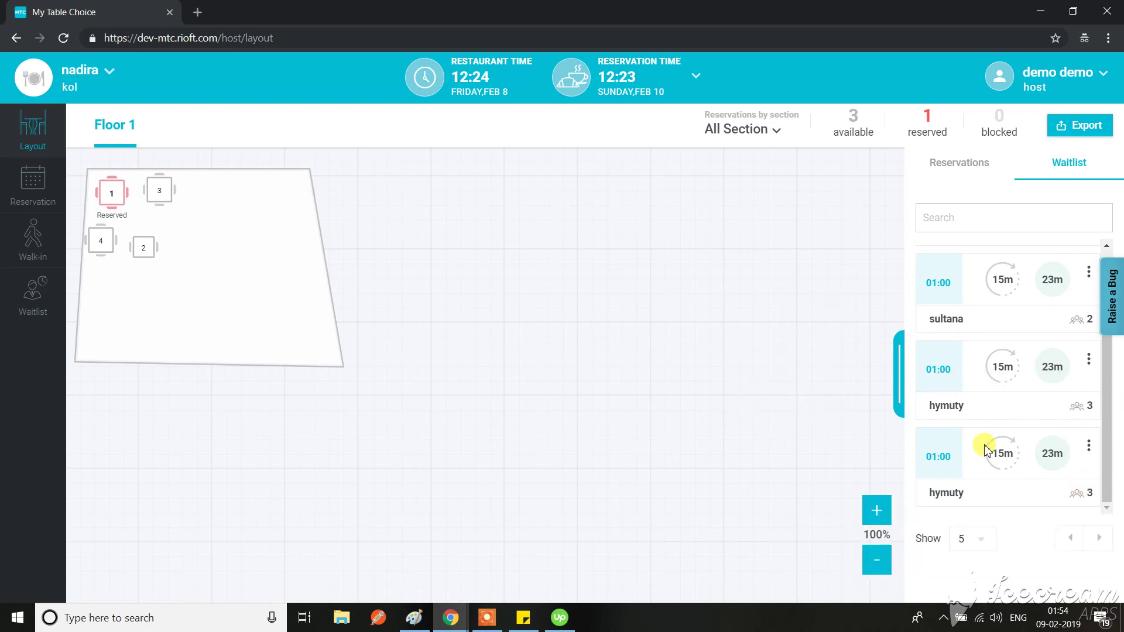
pyautogui.scroll(1, 986, 449)
pyautogui.scroll(-1, 992, 450)
# - Start another waitlist entry for 3 people with a 15-minute wait and the customer name "ggg"
pyautogui.click(27, 302)
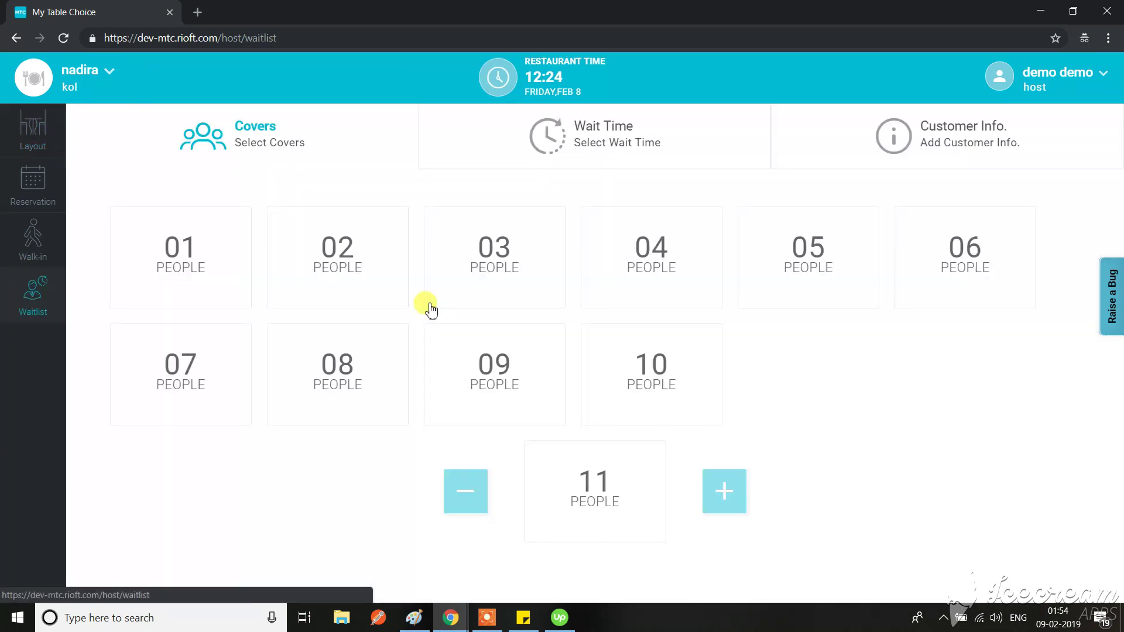
pyautogui.click(476, 272)
pyautogui.click(488, 247)
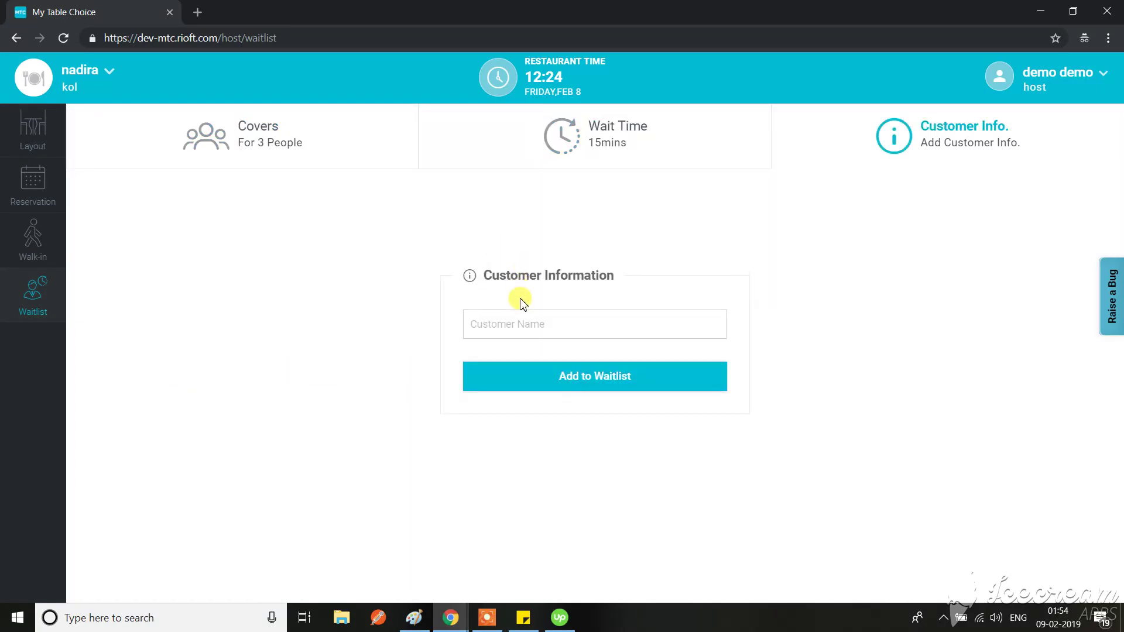
pyautogui.click(556, 316)
pyautogui.write('ggg')
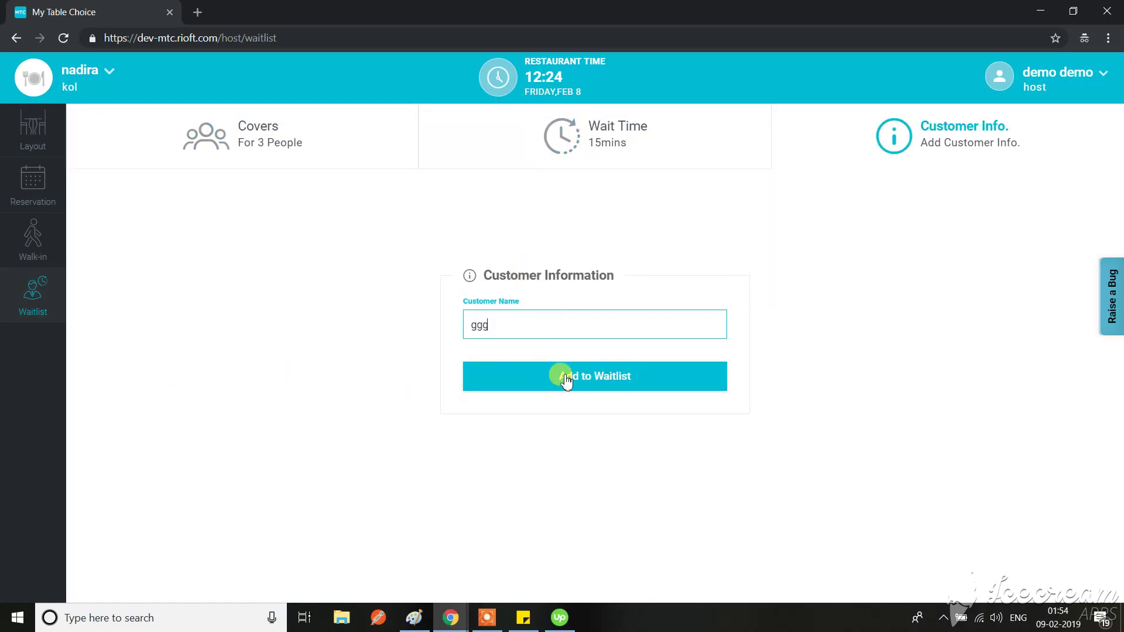
# - Schedule the entry for 10 February 2019 at 02:00, add it under the customer name ",jnhbkjuhku" and review the waitlist
pyautogui.click(560, 136)
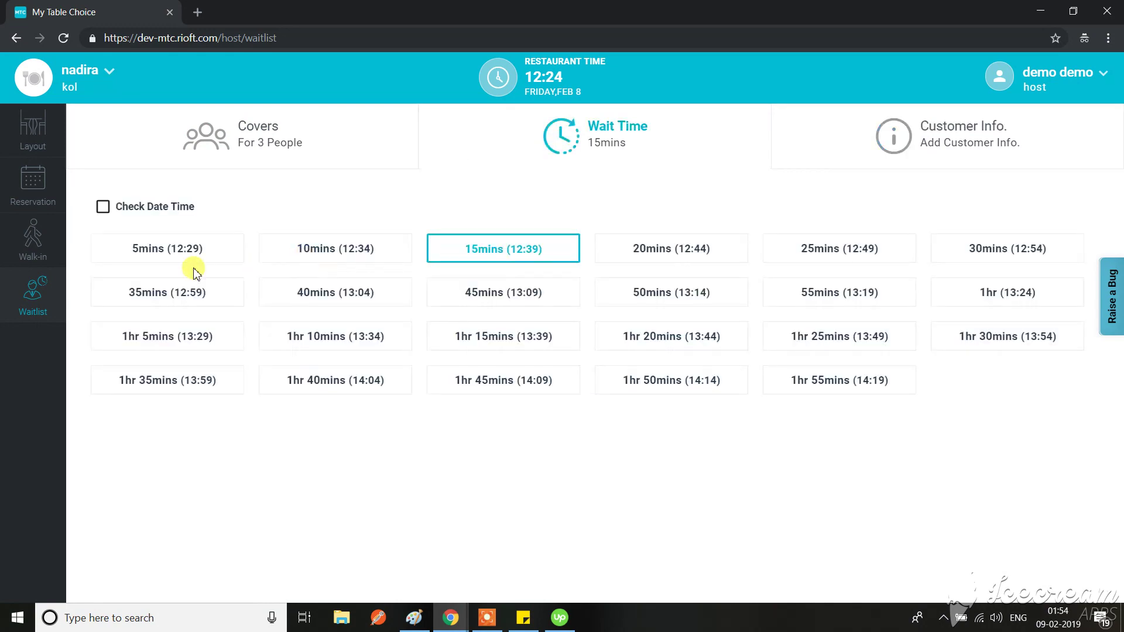
pyautogui.click(105, 208)
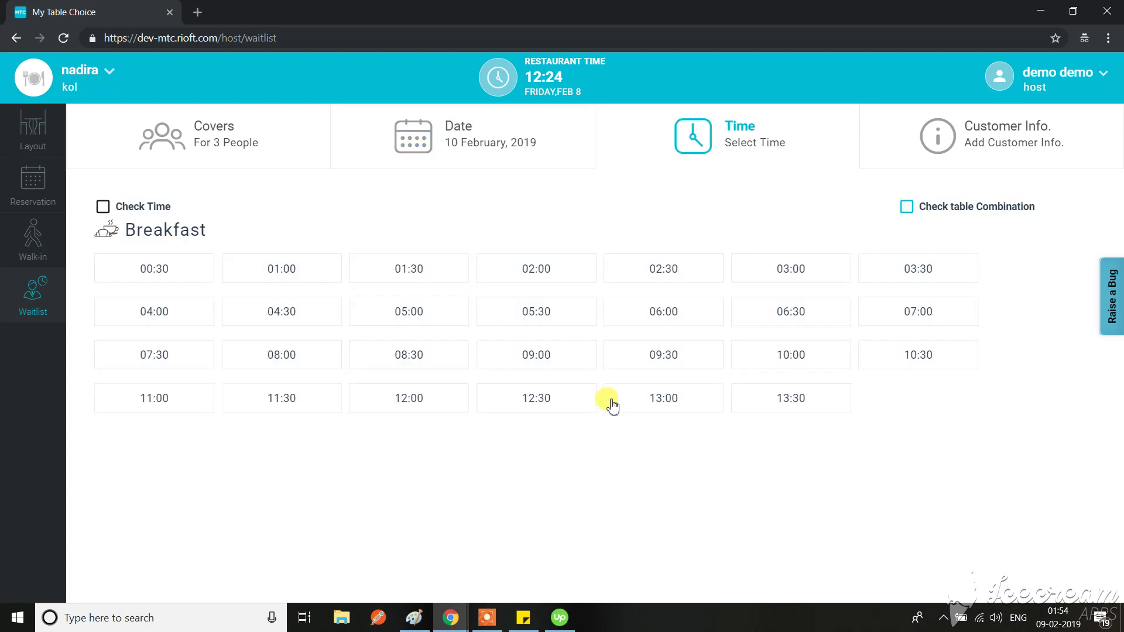
pyautogui.click(536, 270)
pyautogui.click(553, 326)
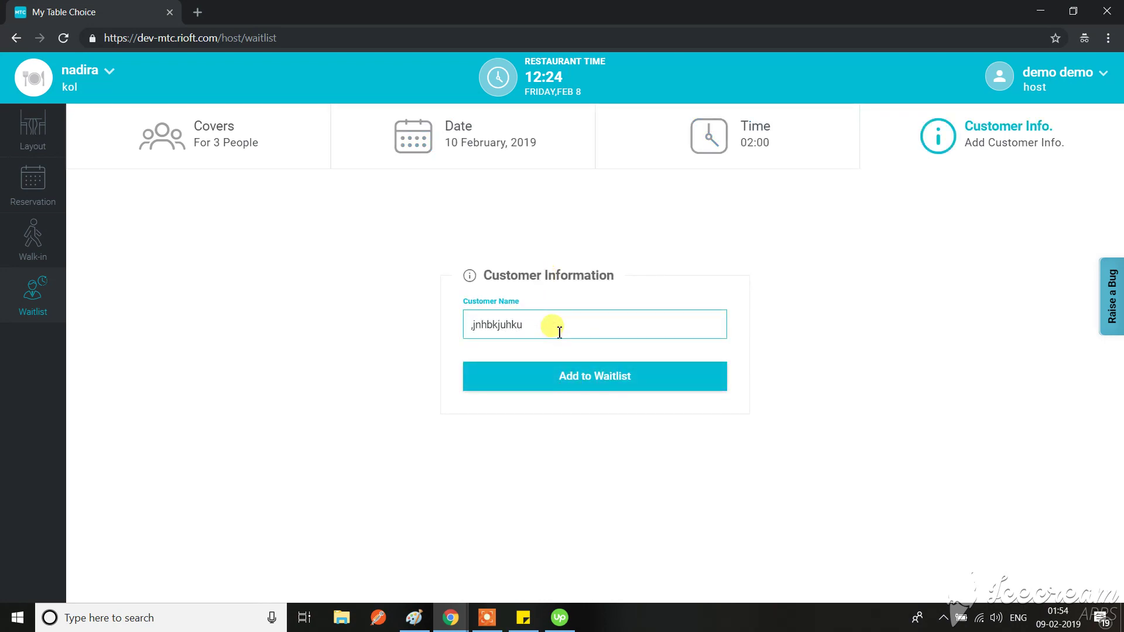
pyautogui.click(598, 384)
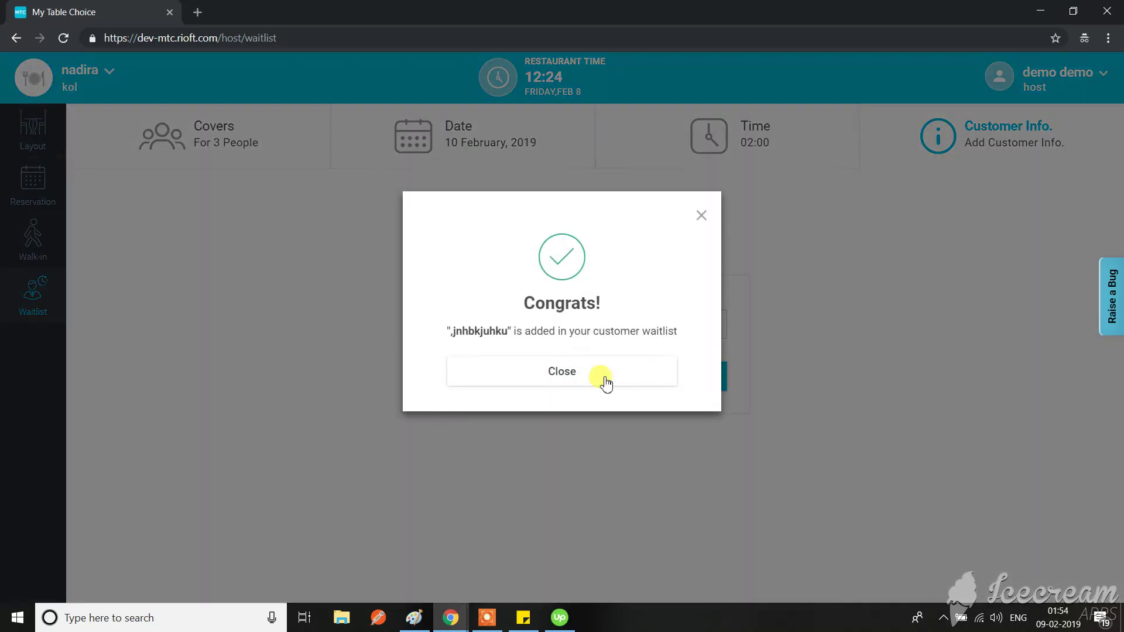
pyautogui.click(598, 372)
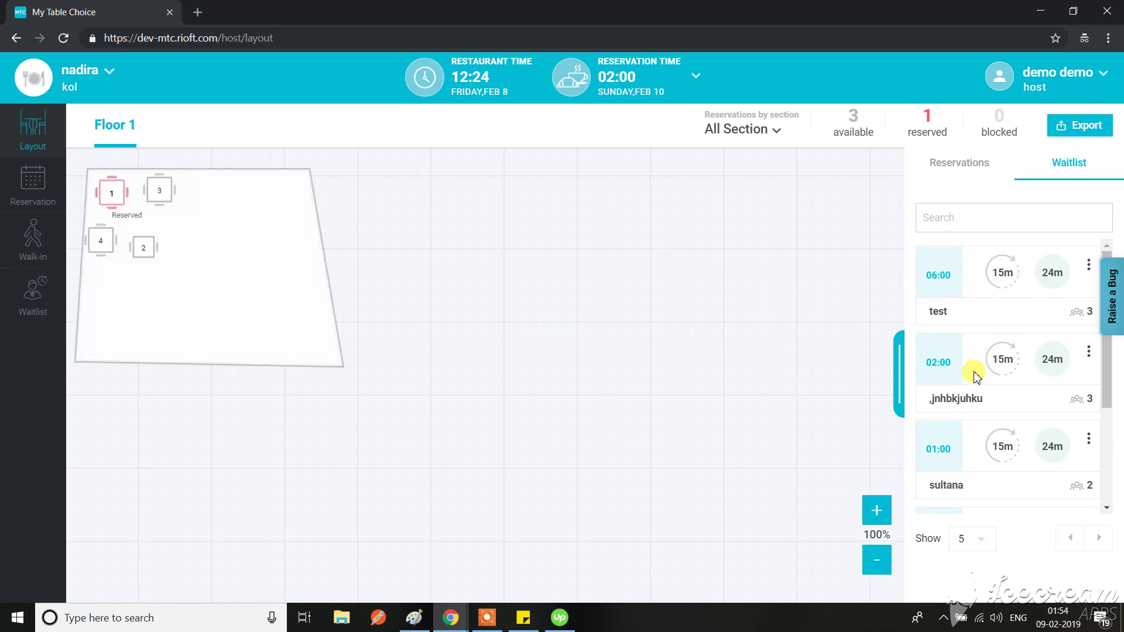
pyautogui.scroll(-3, 975, 376)
pyautogui.scroll(3, 975, 376)
pyautogui.scroll(-3, 975, 376)
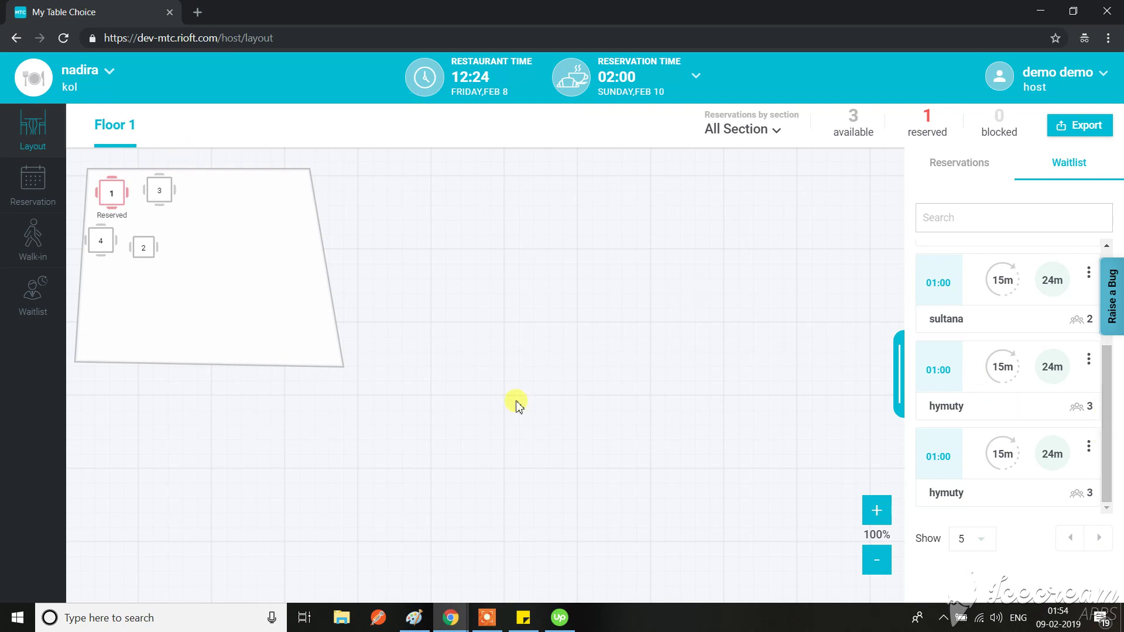
pyautogui.click(487, 617)
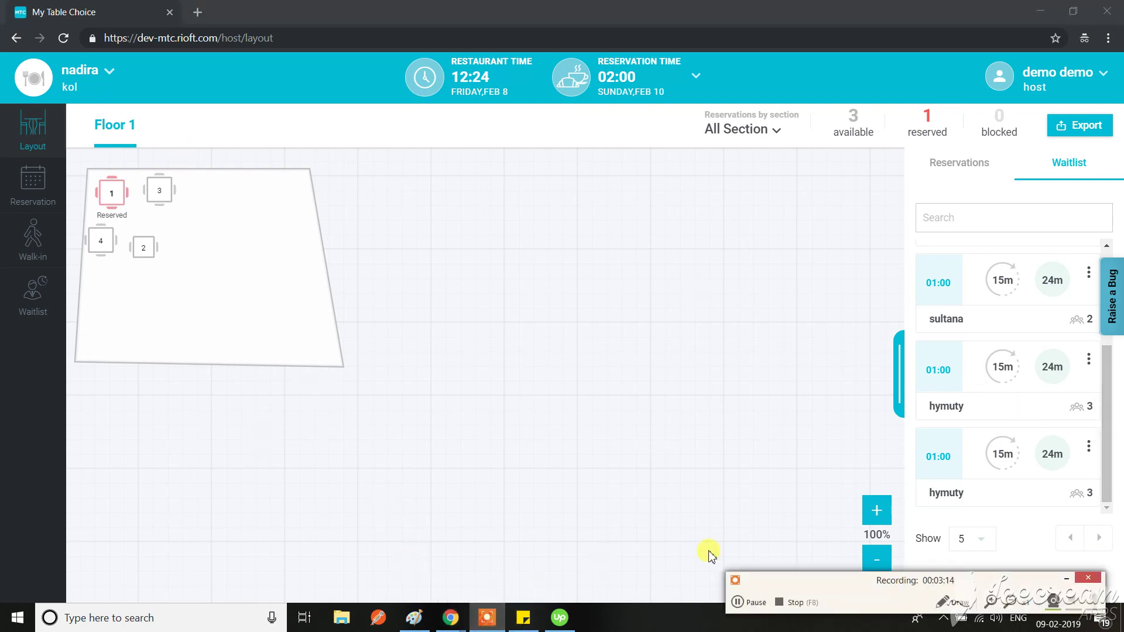